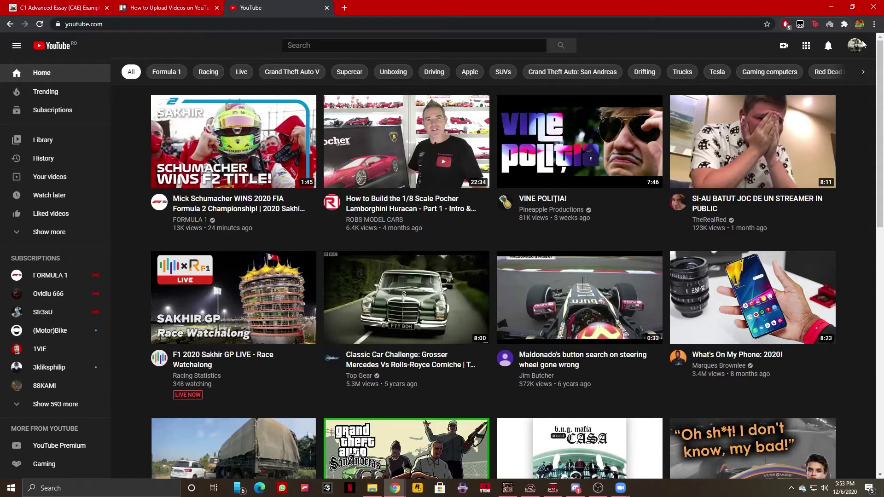
- Open YouTube Studio for the signed-in channel and start a new video upload
left_click(855, 47)
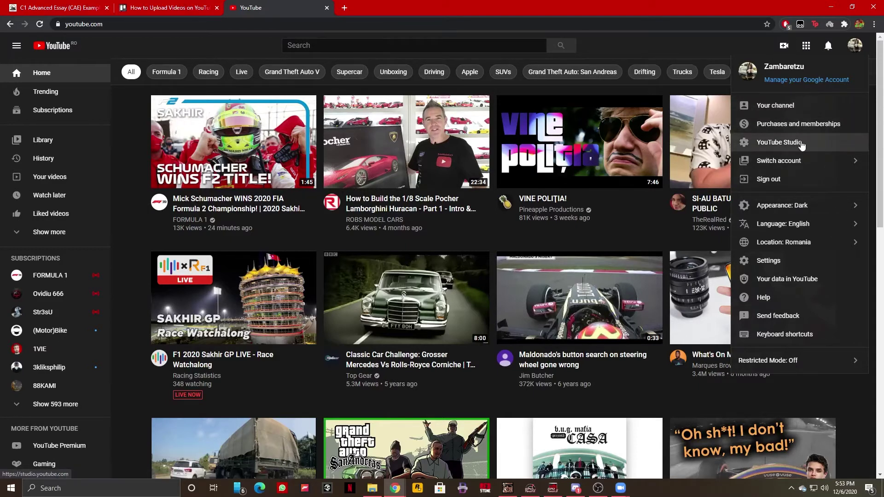
left_click(775, 144)
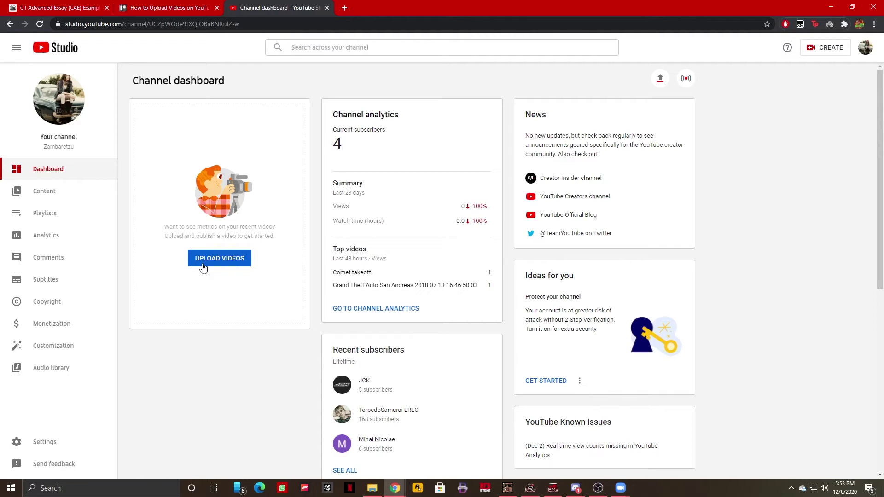
left_click(203, 260)
left_click(437, 313)
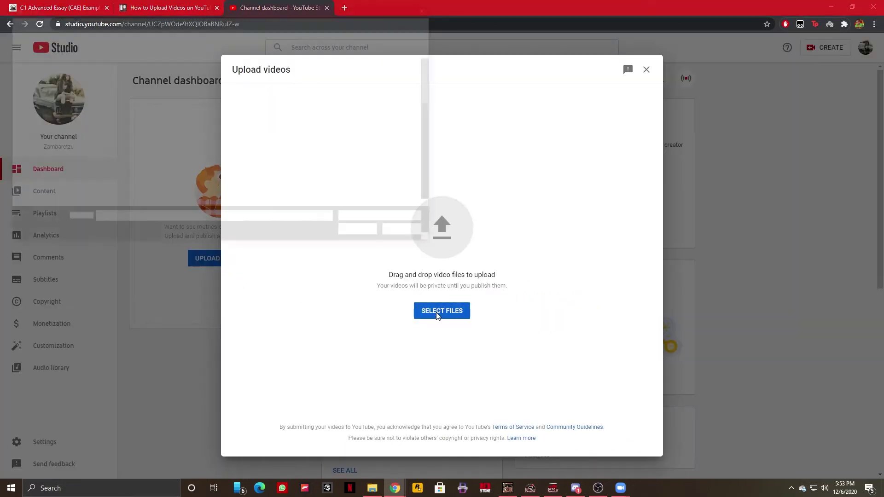
scroll(382, 189, "down", 5)
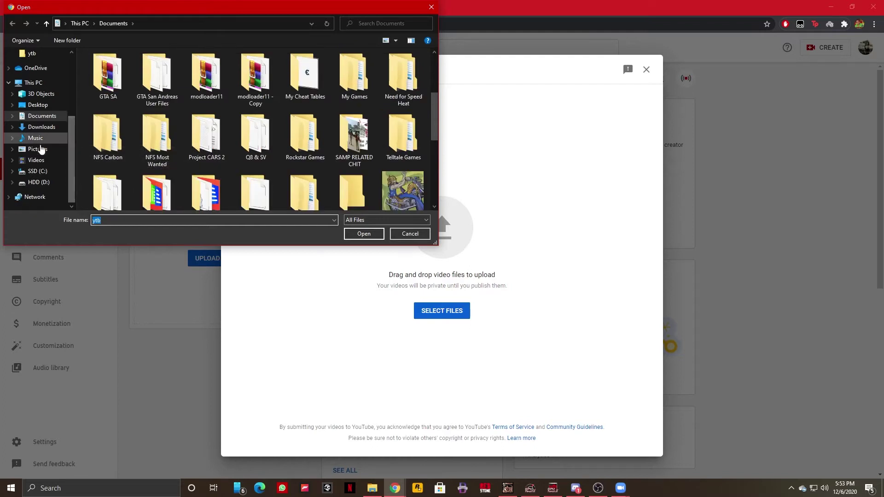
left_click(37, 160)
double_click(260, 90)
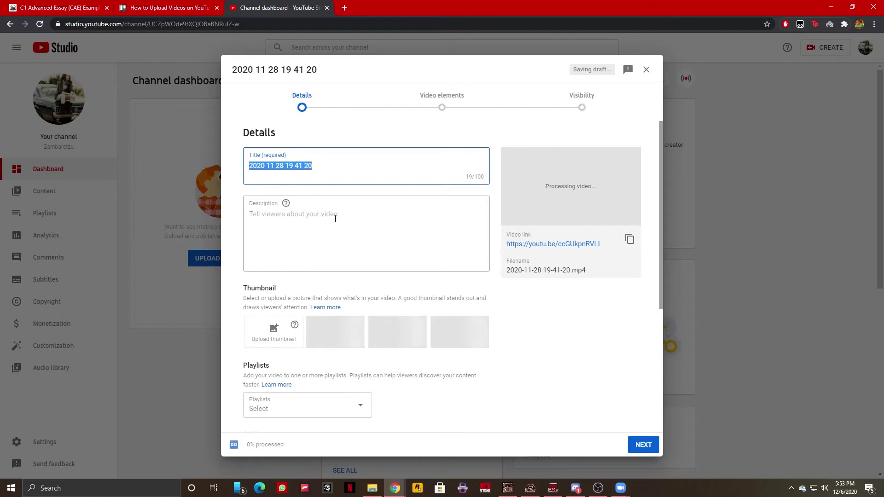
- Replace the video title with TEST and enter TEST as the description
key("BackSpace")
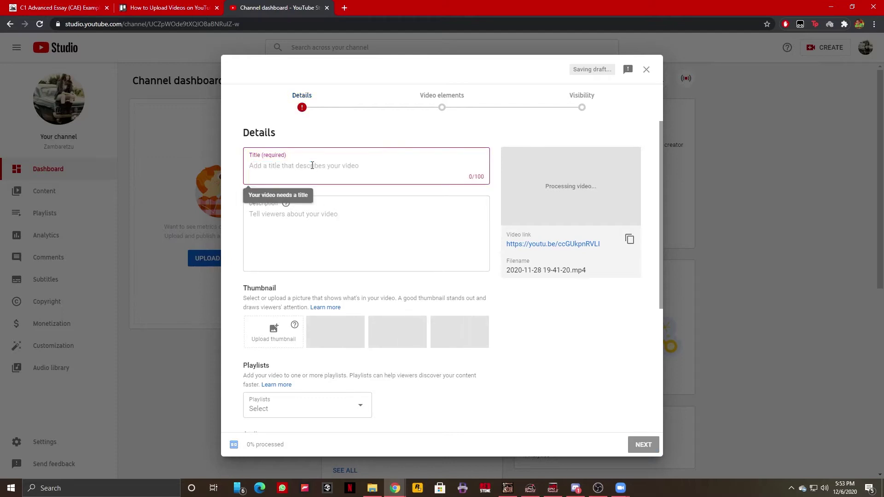
type("TEST")
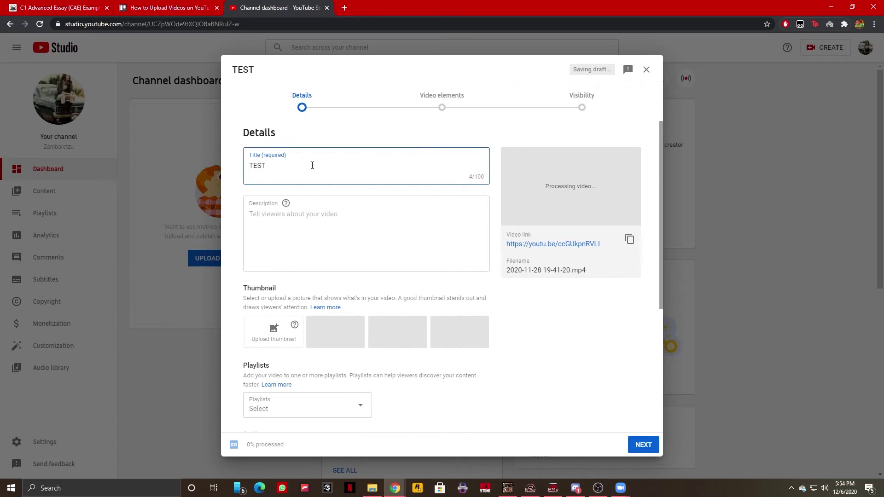
left_click(352, 225)
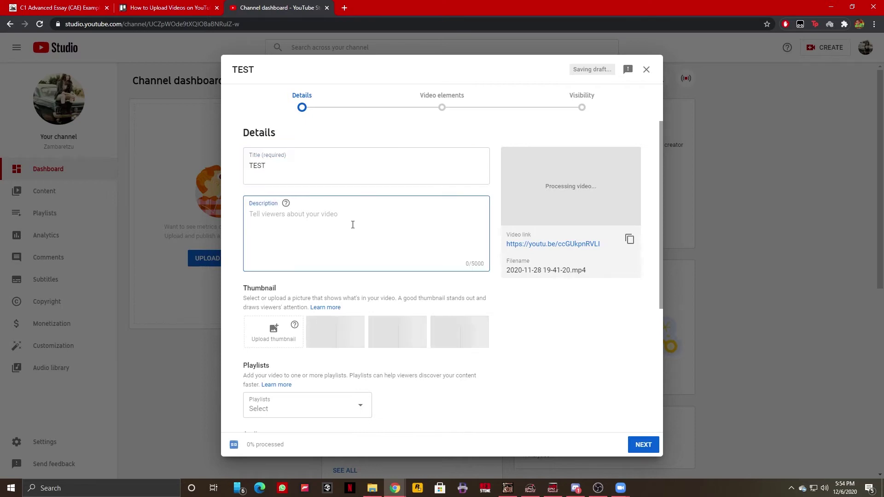
type("TEST")
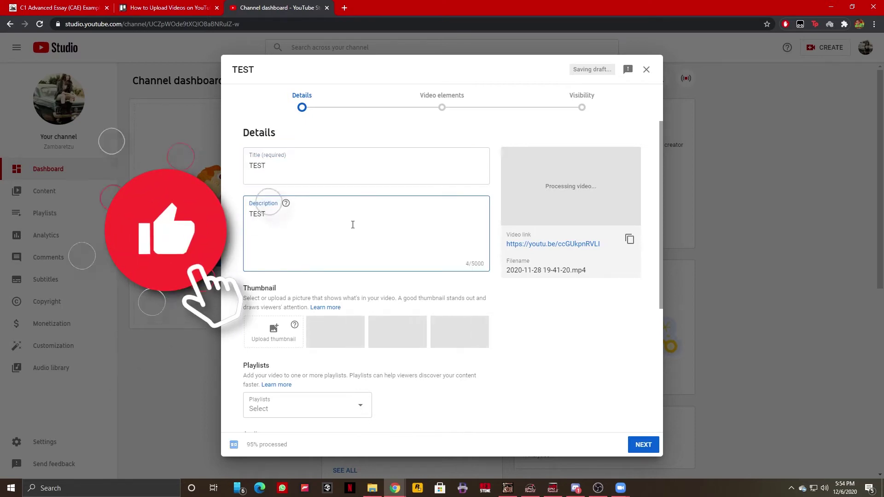
- Check which playlists are available for the video without assigning one
scroll(345, 286, "down", 3)
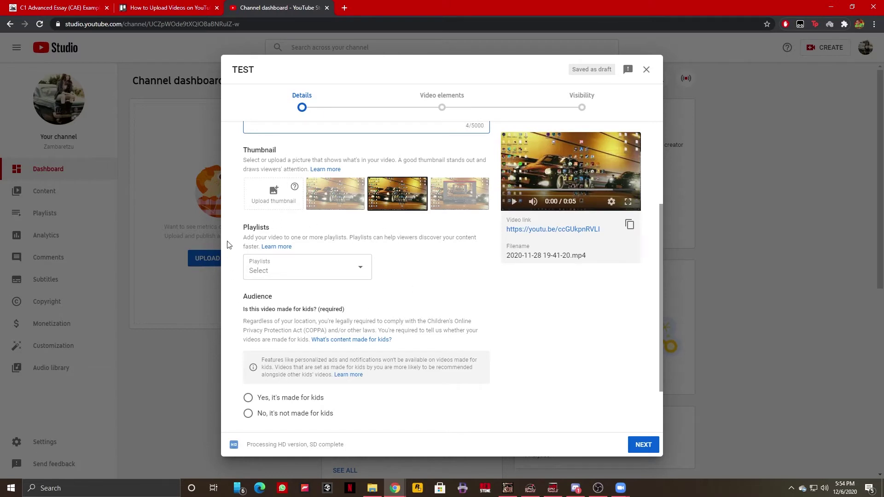
left_click(363, 281)
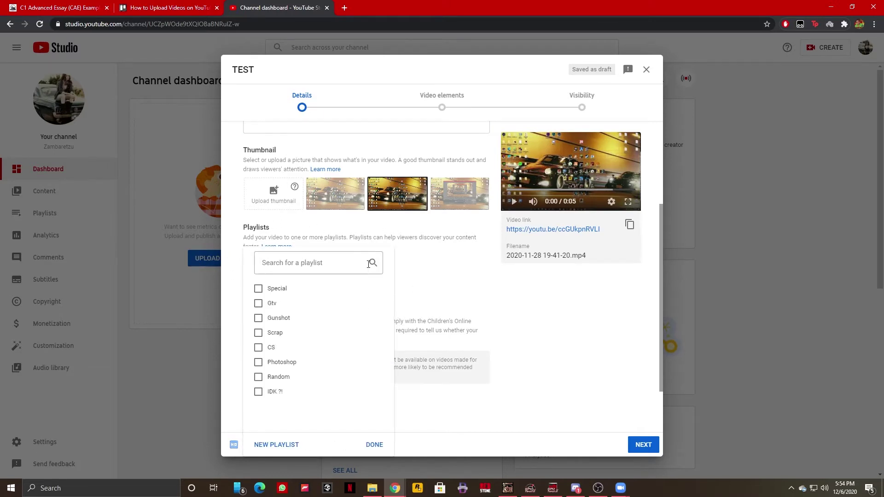
left_click(407, 273)
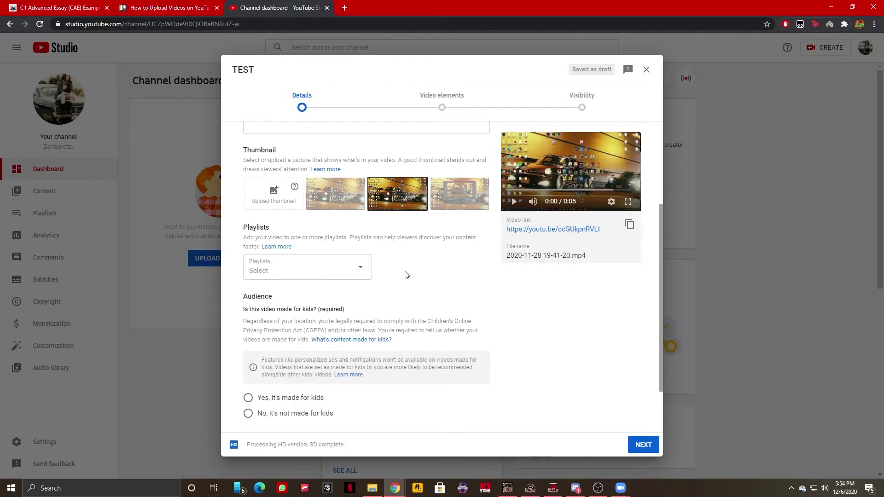
- Expand the additional video options and review the paid promotion and tags settings
scroll(407, 282, "down", 1)
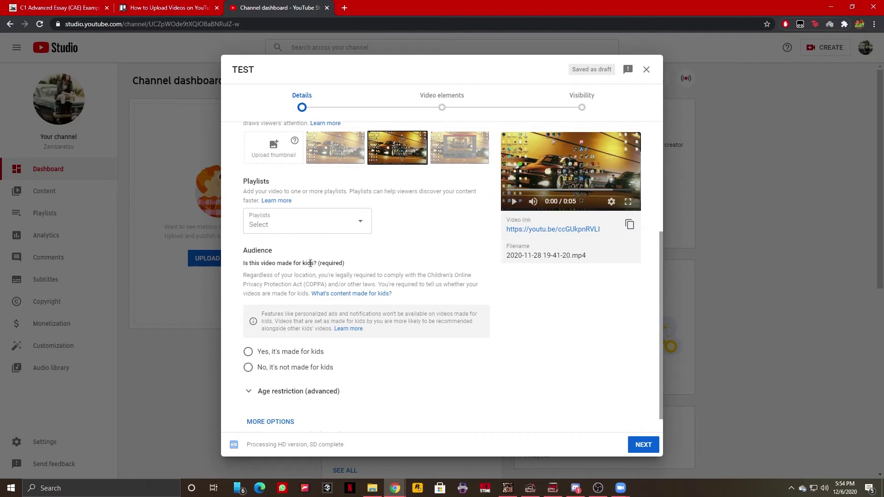
scroll(299, 285, "down", 1)
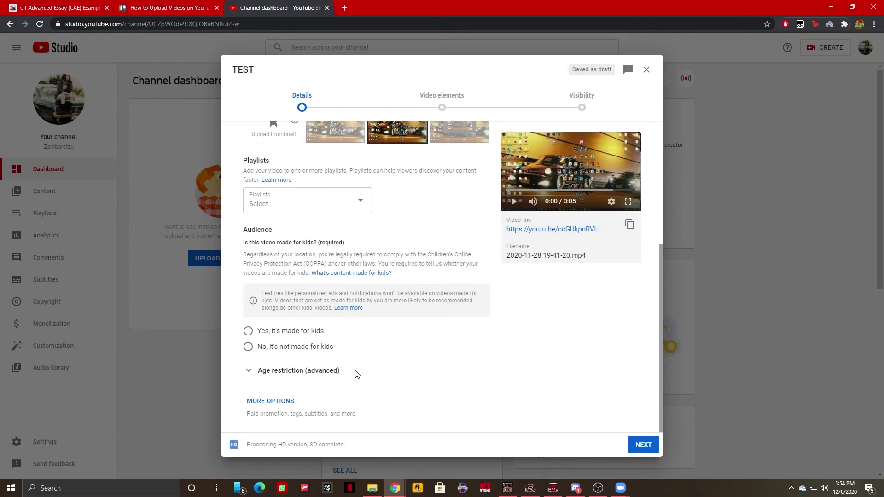
left_click(263, 400)
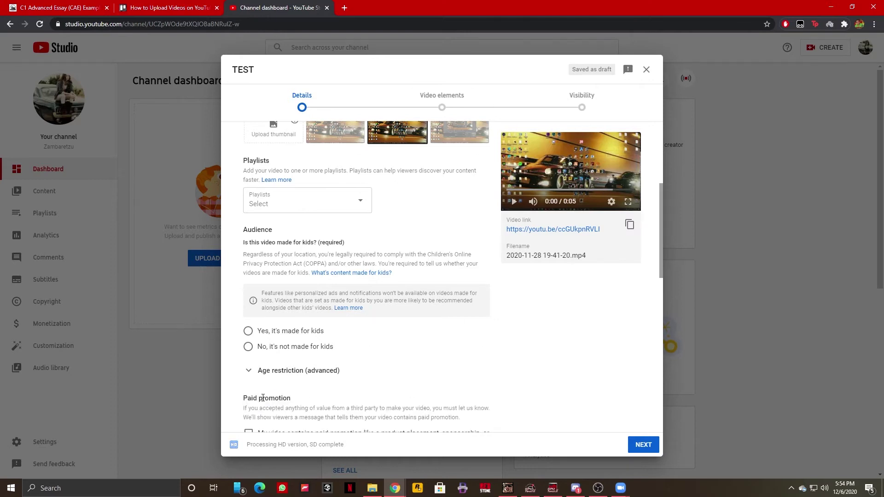
scroll(262, 398, "down", 1)
scroll(262, 398, "down", 1)
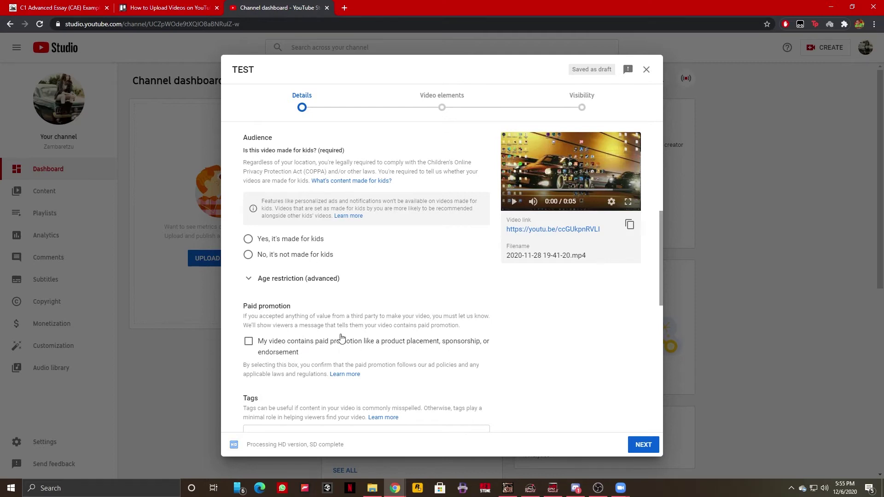
scroll(297, 351, "down", 3)
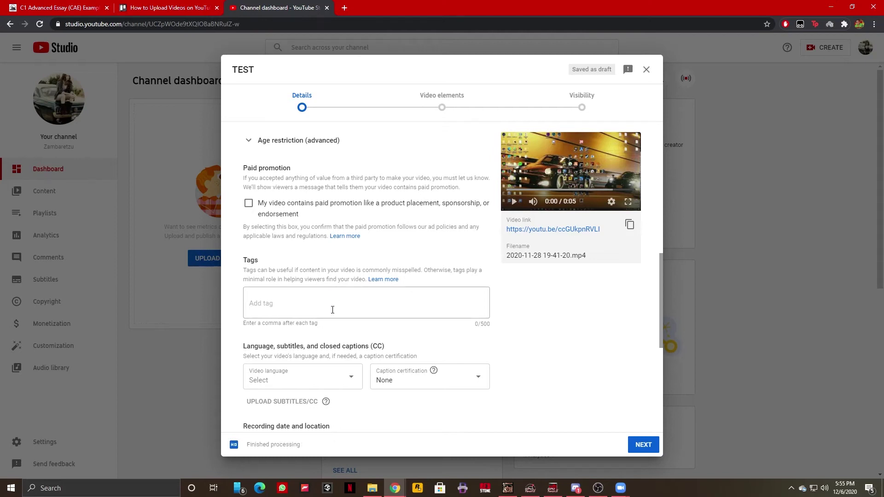
- Look through the video language and caption certification choices without changing them
scroll(333, 310, "down", 2)
left_click(311, 284)
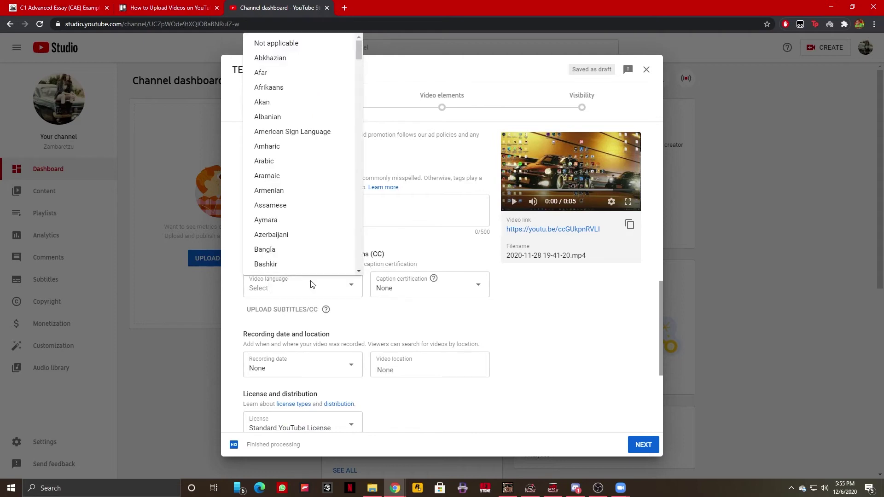
left_click(337, 316)
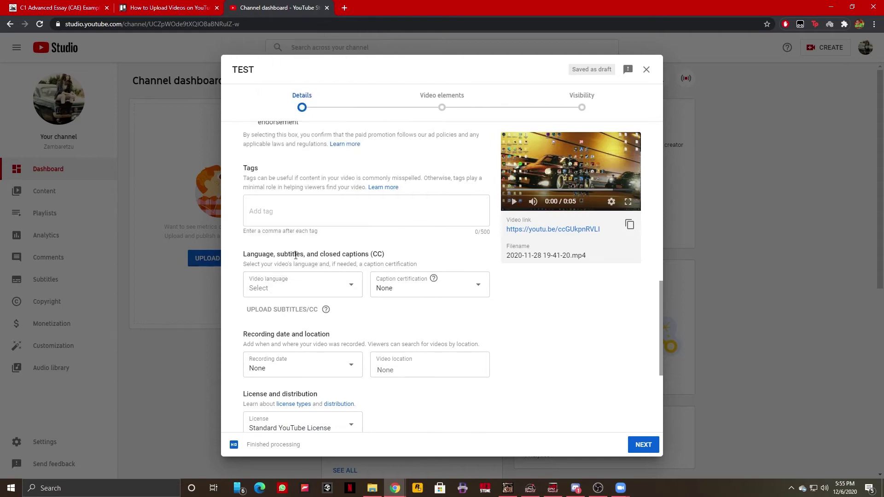
left_click(422, 286)
left_click(421, 231)
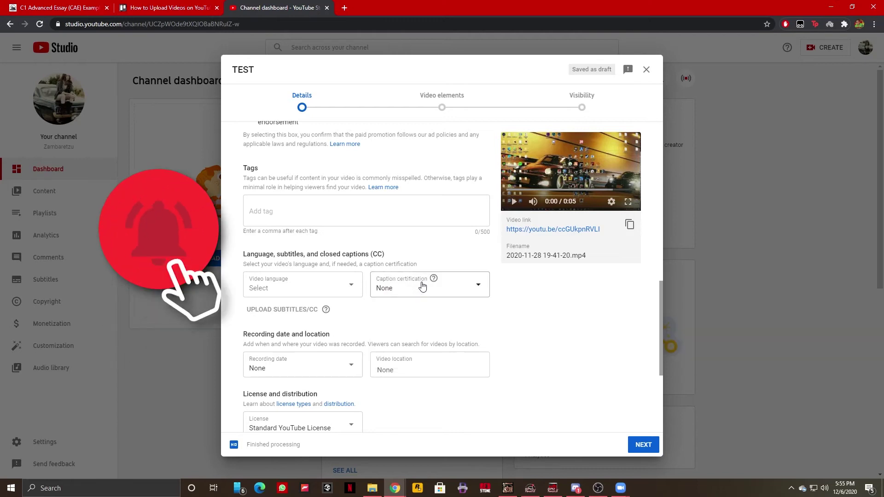
left_click(301, 284)
scroll(313, 211, "down", 3)
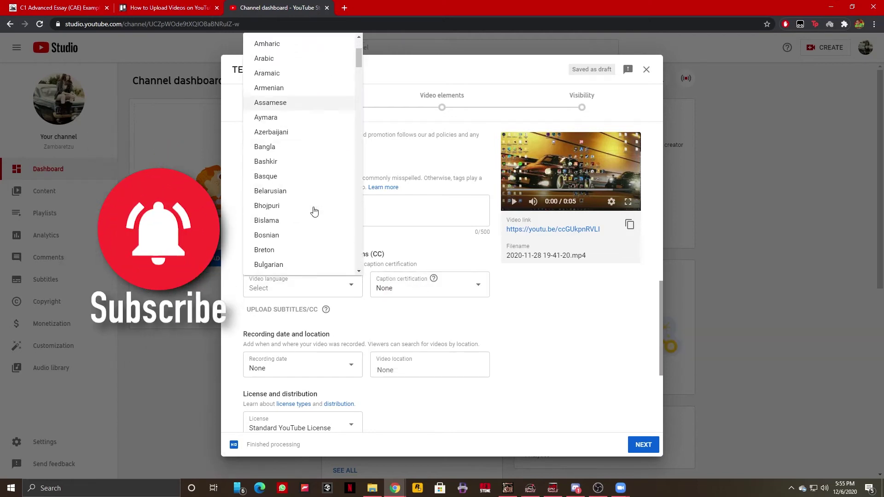
left_click(388, 321)
- Check the recording date choices and choose Standard YouTube License for the video
scroll(388, 320, "down", 2)
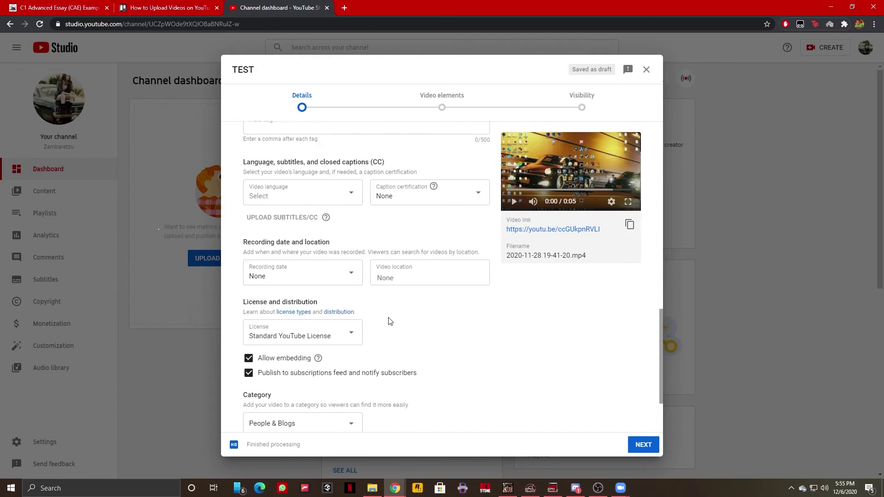
left_click(314, 272)
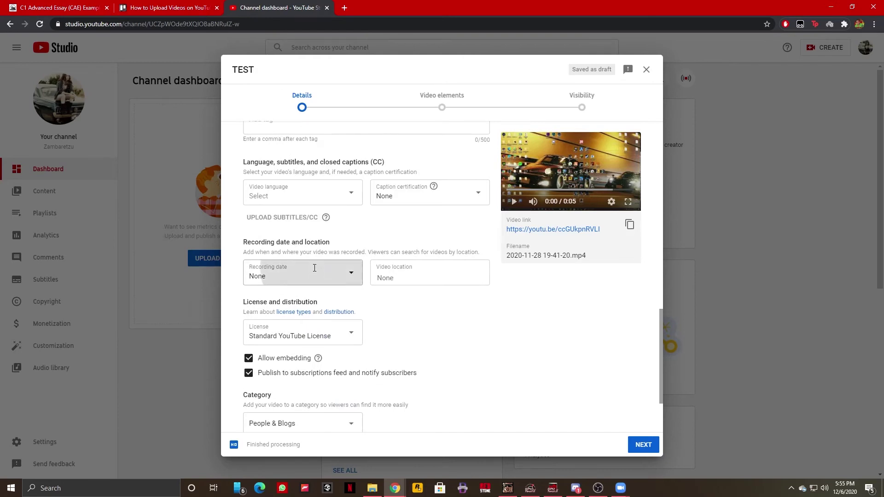
left_click(342, 246)
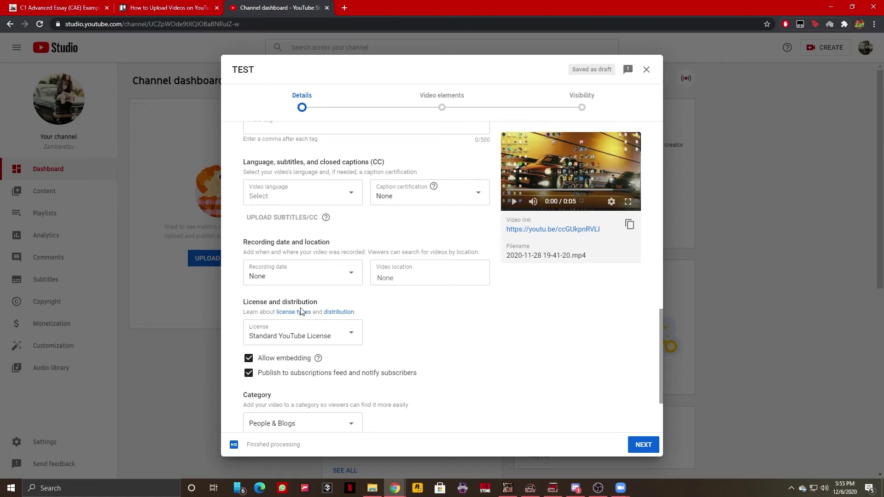
left_click(297, 331)
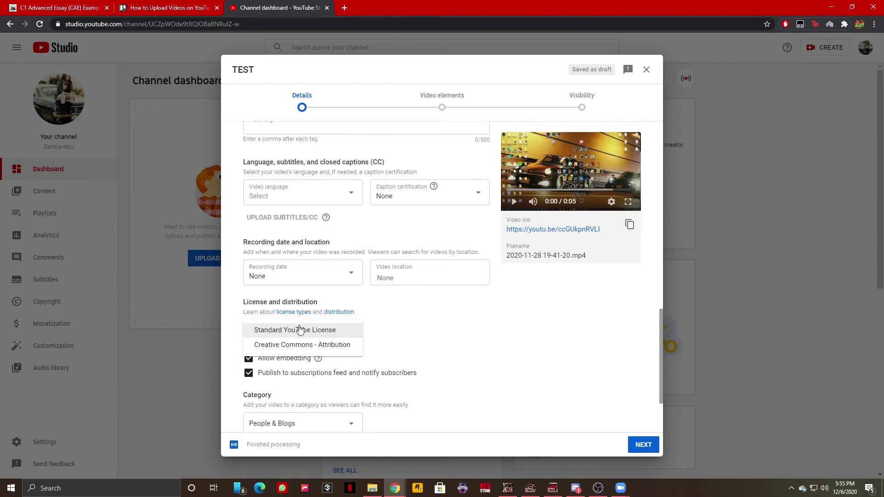
left_click(299, 330)
- Set the video category to Gaming
scroll(279, 317, "down", 2)
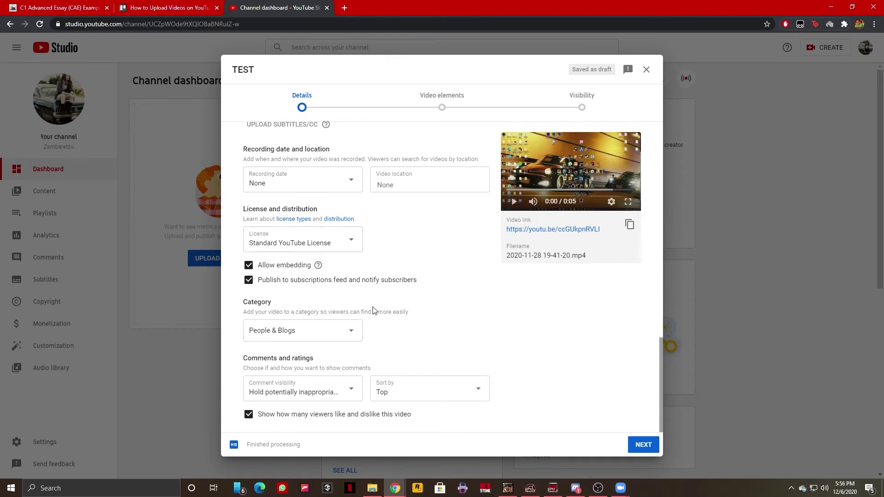
left_click(327, 330)
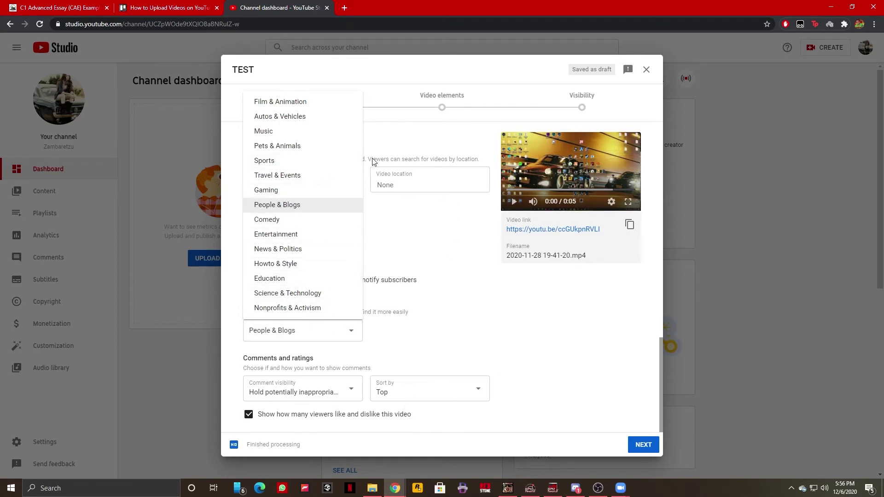
left_click(266, 192)
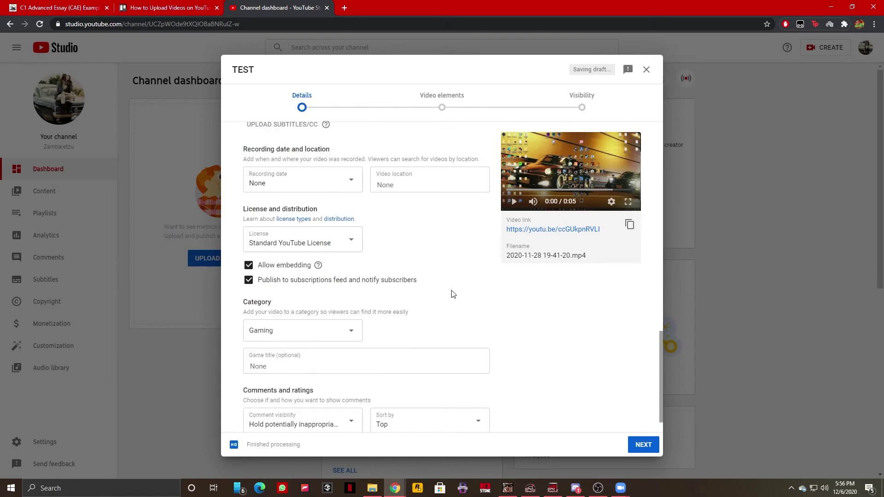
- Set comment visibility to Allow all comments and sort the comments by Top
scroll(453, 293, "down", 1)
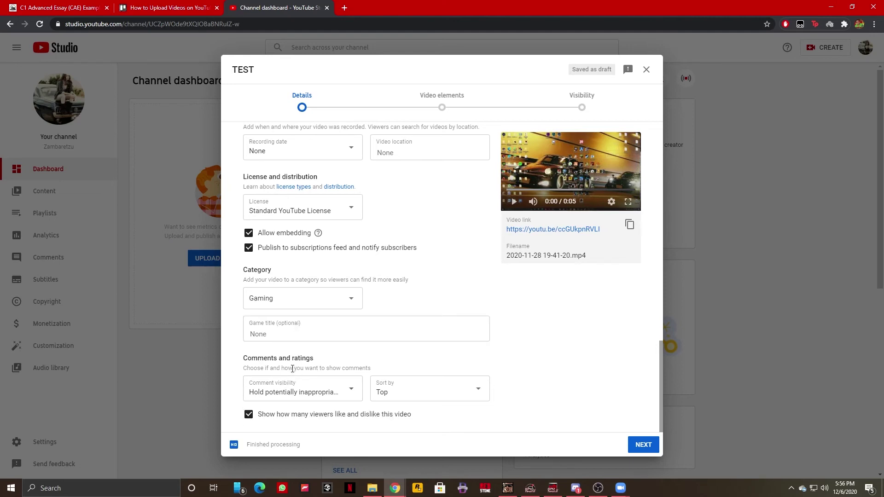
left_click(279, 389)
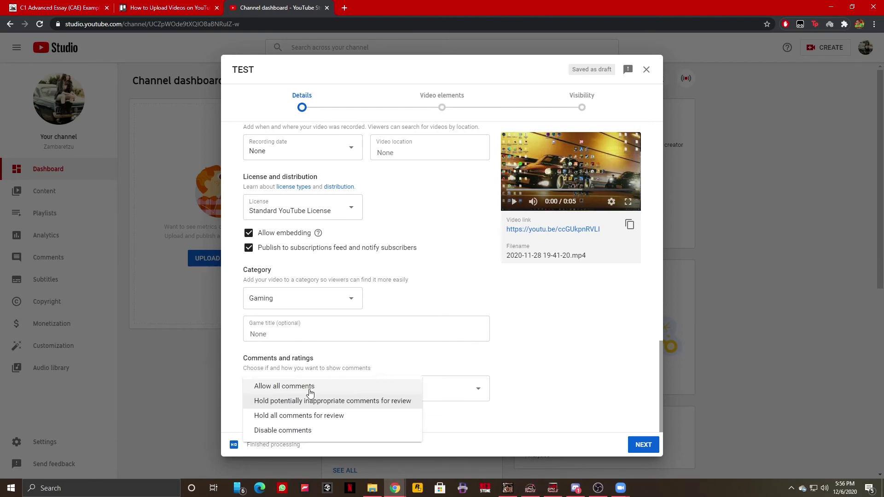
left_click(296, 390)
left_click(381, 392)
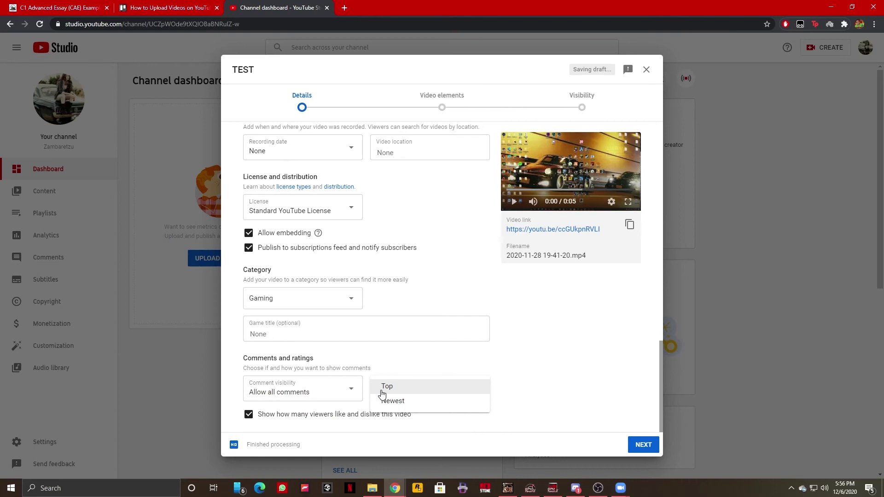
left_click(410, 389)
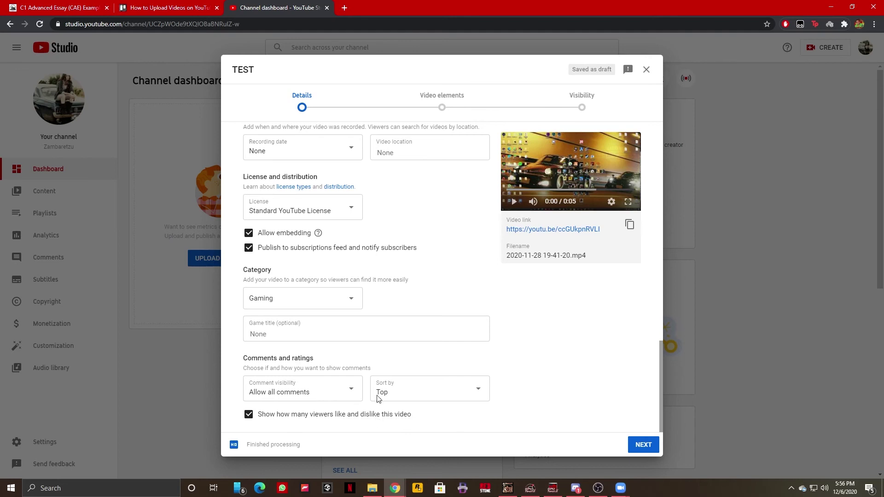
- Mark the video as not made for kids and advance to the Video elements stage
left_click(634, 445)
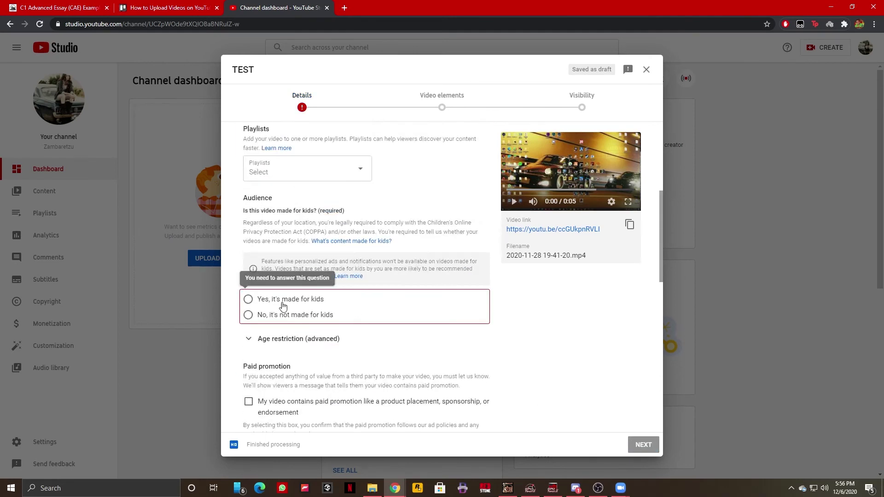
left_click(316, 316)
left_click(641, 446)
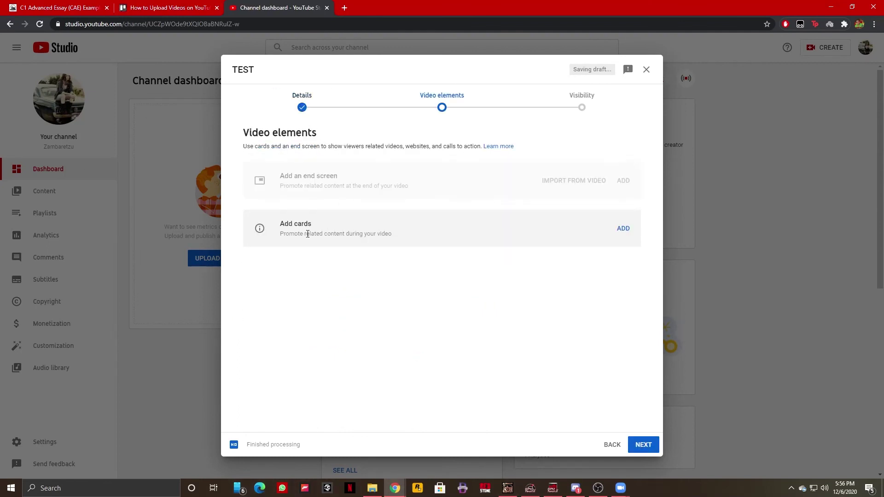
- Check the card types available for the video, discard the card changes and advance to the Visibility stage
left_click(618, 228)
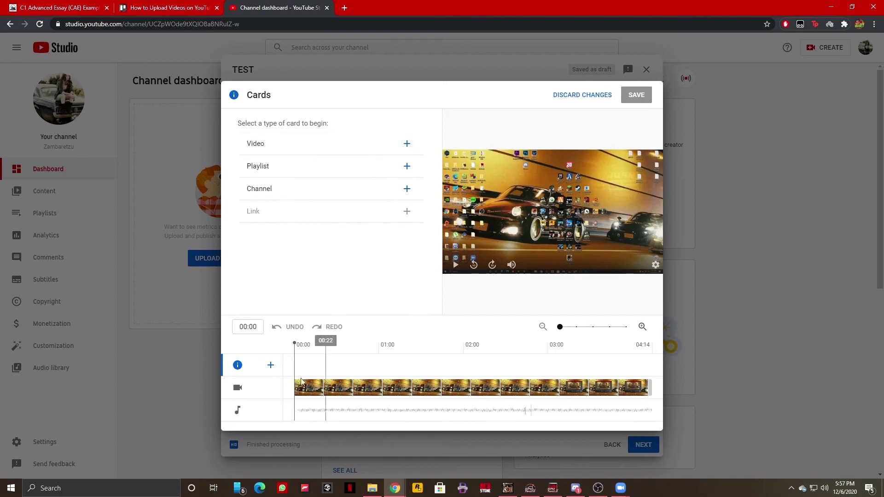
left_click(578, 96)
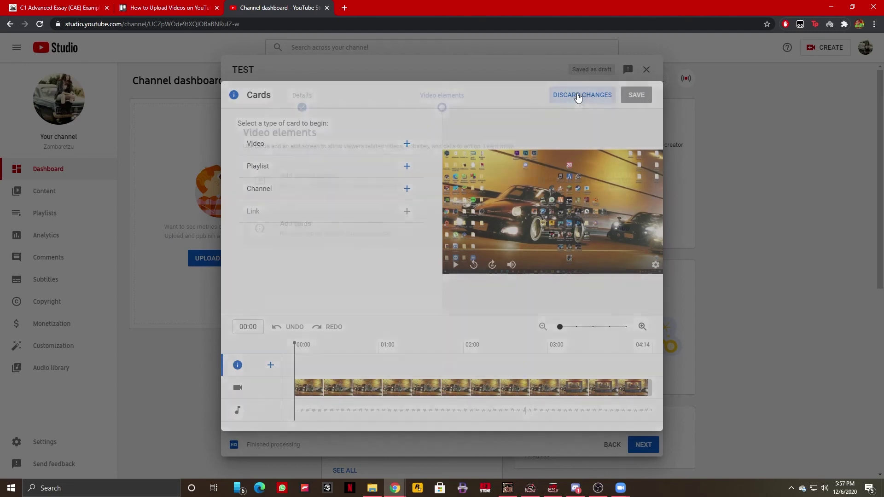
left_click(643, 444)
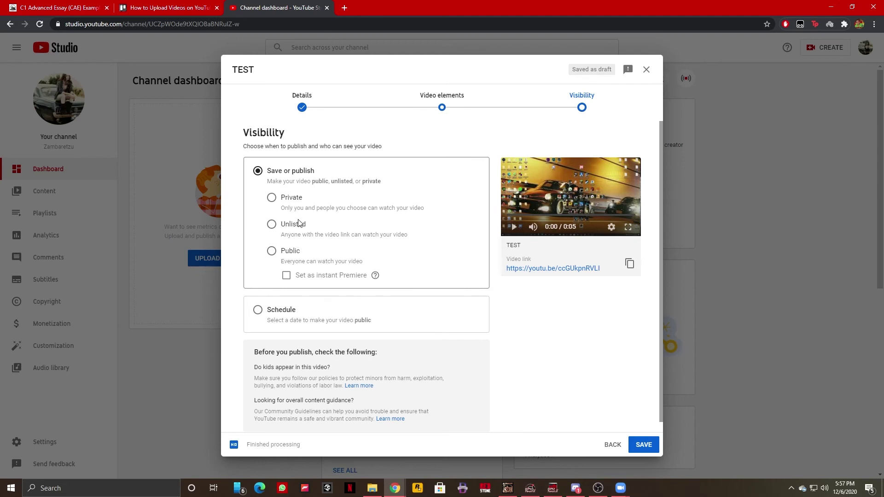
- Set the video's visibility to Private and save the upload
scroll(283, 281, "down", 1)
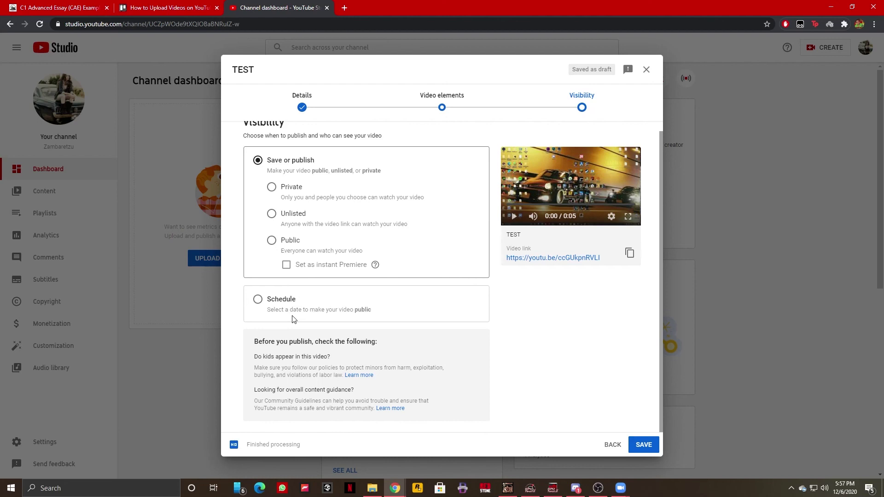
left_click(650, 443)
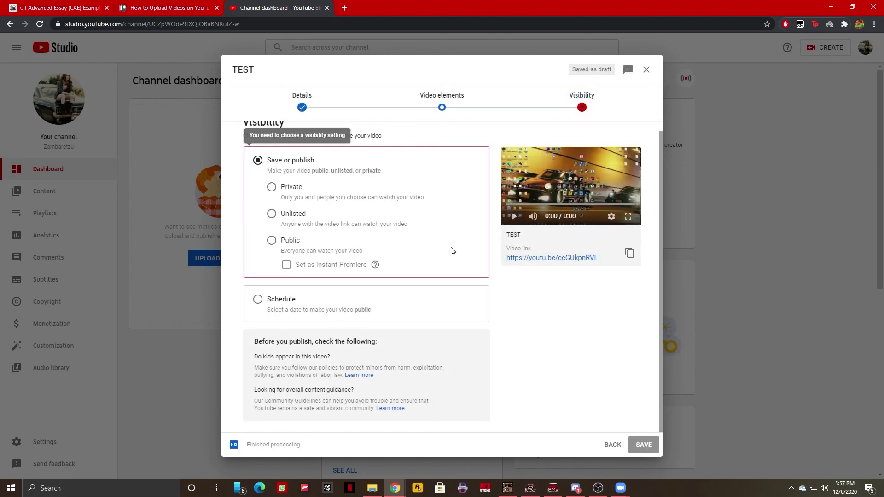
left_click(271, 187)
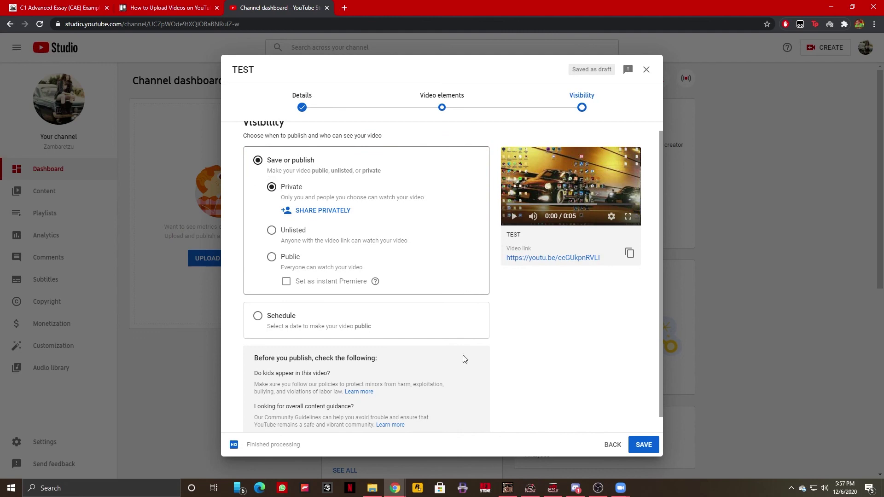
left_click(639, 442)
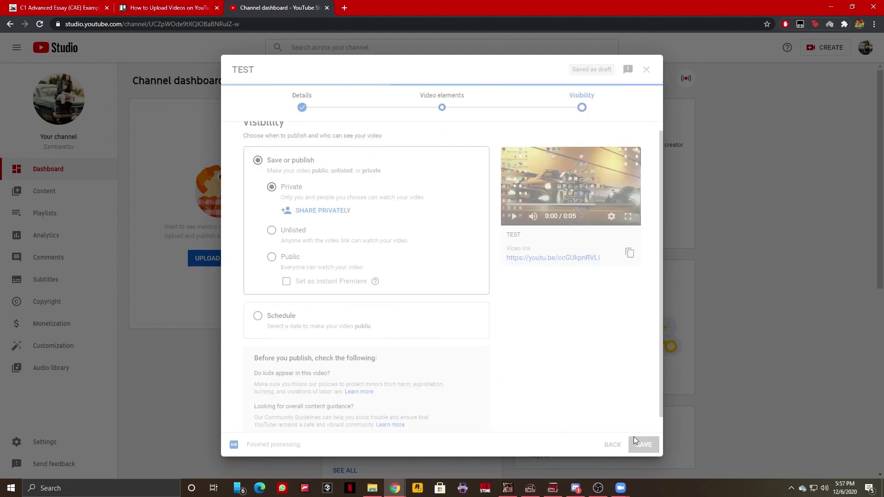